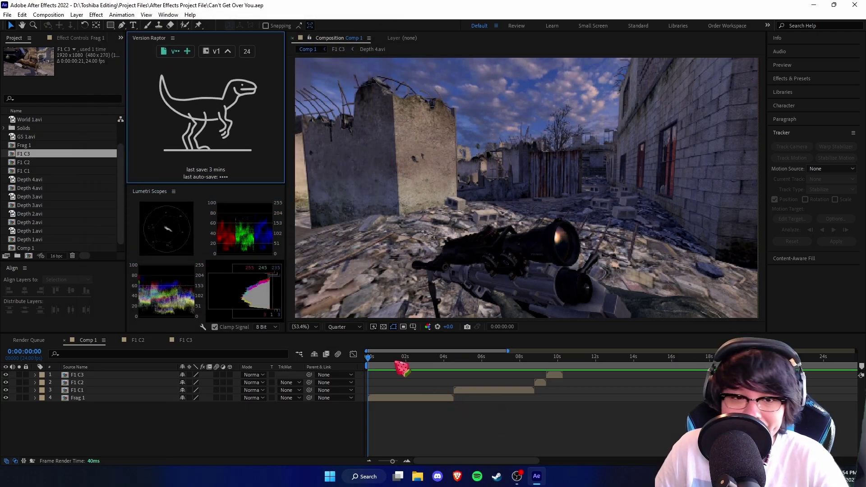
# - Scrub through Comp 1, open the Frag 1 precomp, and briefly toggle the Depth 1.avi layer's visibility
pyautogui.moveTo(396, 362); pyautogui.dragTo(434, 390)
pyautogui.moveTo(418, 354); pyautogui.dragTo(402, 363)
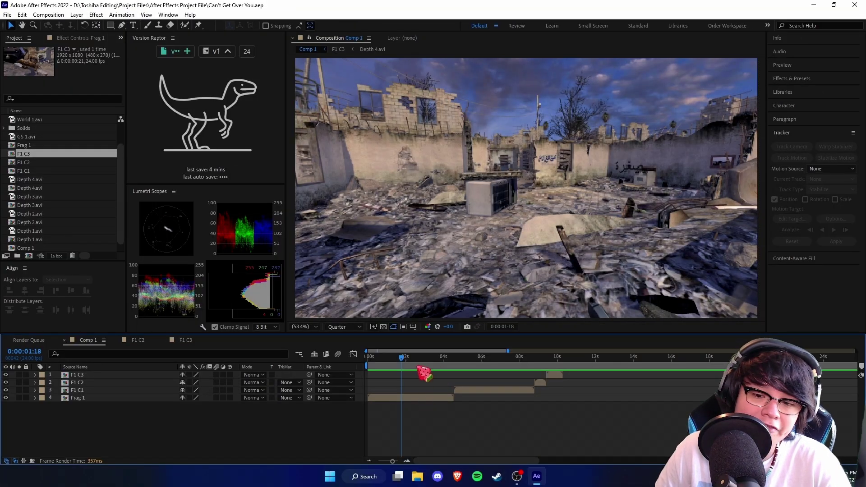
pyautogui.doubleClick(430, 397)
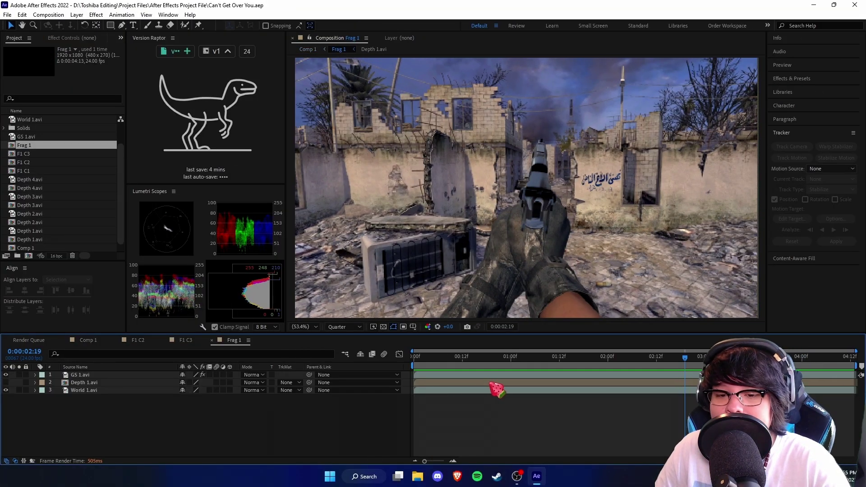
pyautogui.click(490, 382)
pyautogui.click(6, 382)
pyautogui.click(5, 382)
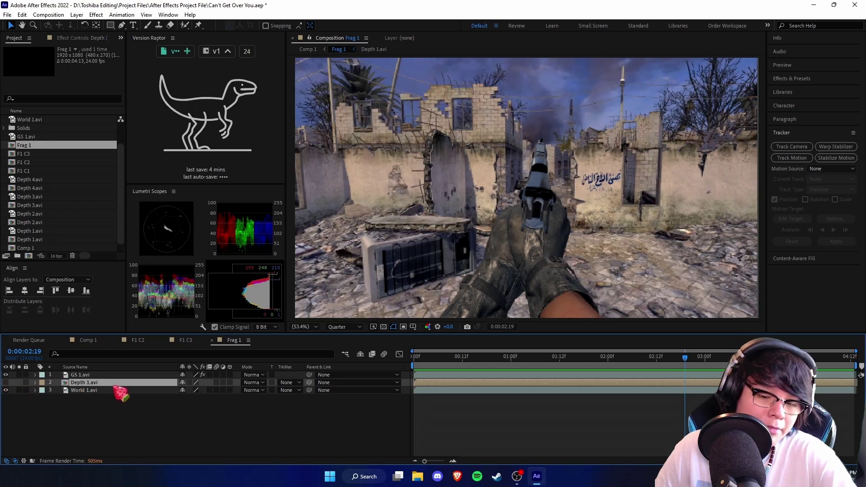
# - Add an adjustment layer above World 1.avi and set its track matte to Luma Matte "Depth 1.avi"
pyautogui.click(121, 390)
pyautogui.hotkey('ctrl', 'alt', 'y')
pyautogui.click(291, 390)
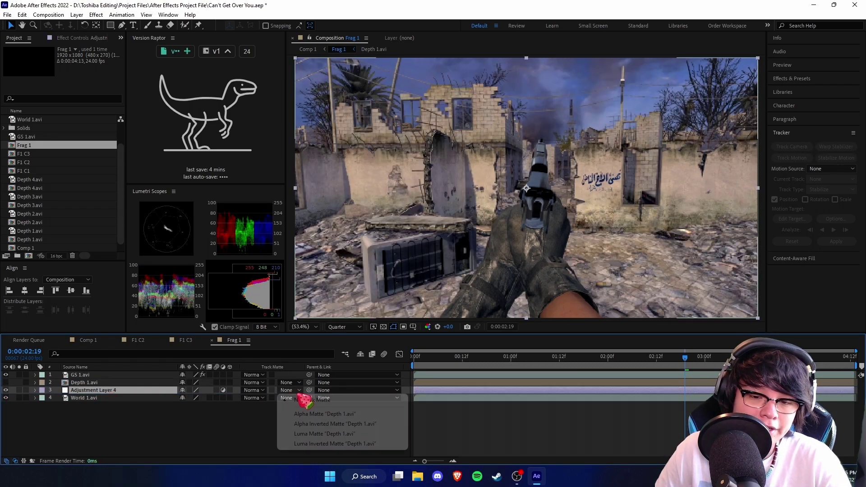
pyautogui.click(322, 434)
# - Apply the S_DistortChroma effect to the adjustment layer and raise Blur Lens to about 354
pyautogui.hotkey('ctrl', 'space')
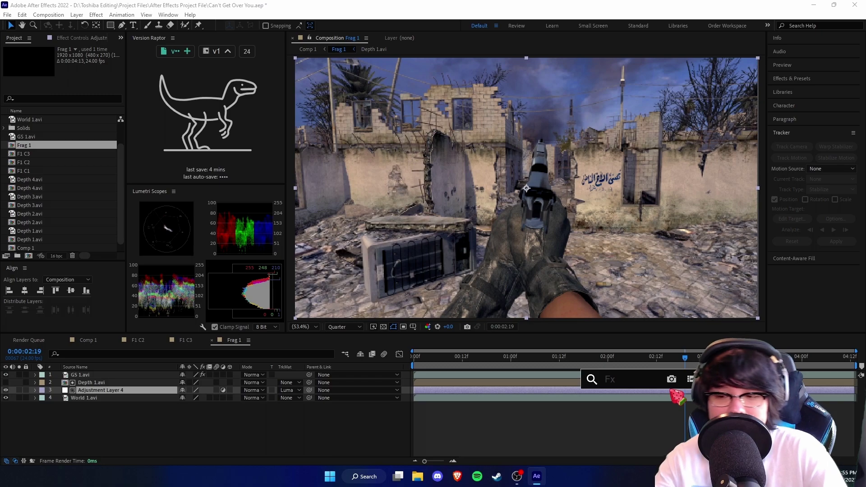
pyautogui.write('s_dist')
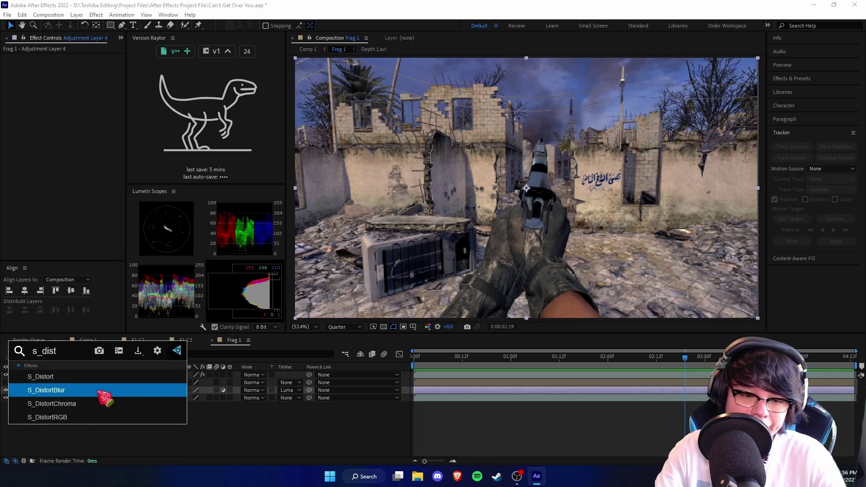
pyautogui.click(100, 404)
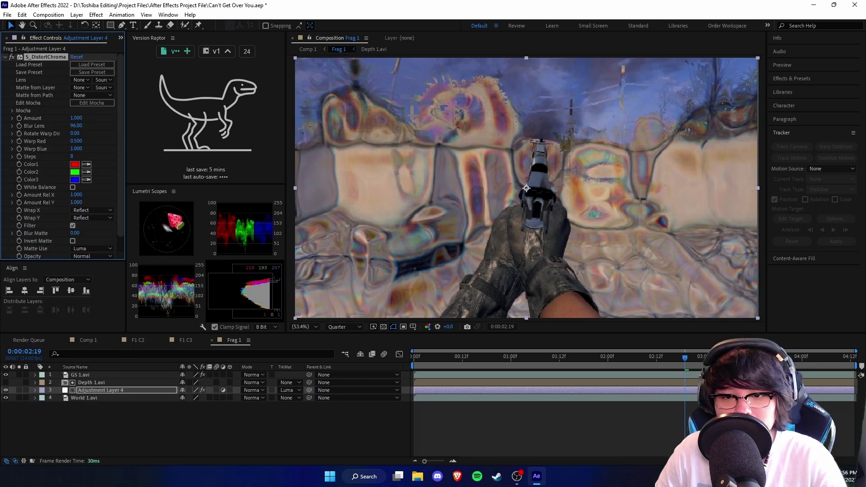
pyautogui.moveTo(75, 128); pyautogui.dragTo(194, 129)
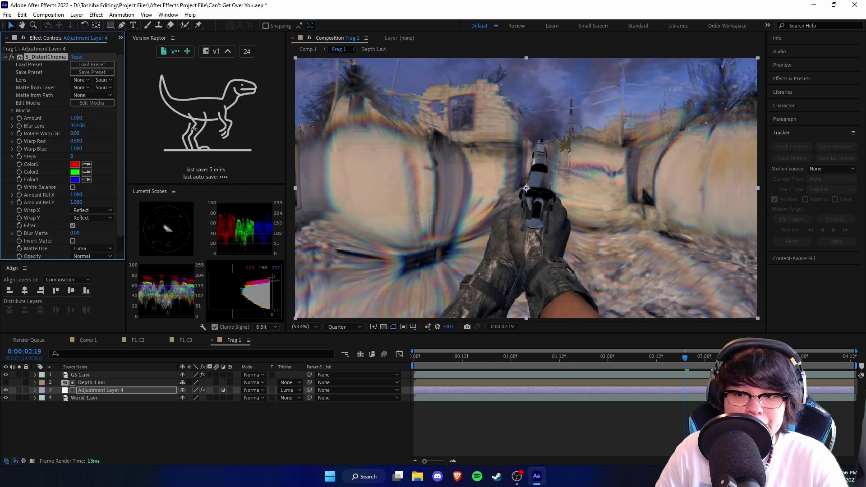
# - Solo the Depth 1.avi layer and apply the Levels effect to it
pyautogui.click(54, 382)
pyautogui.click(19, 382)
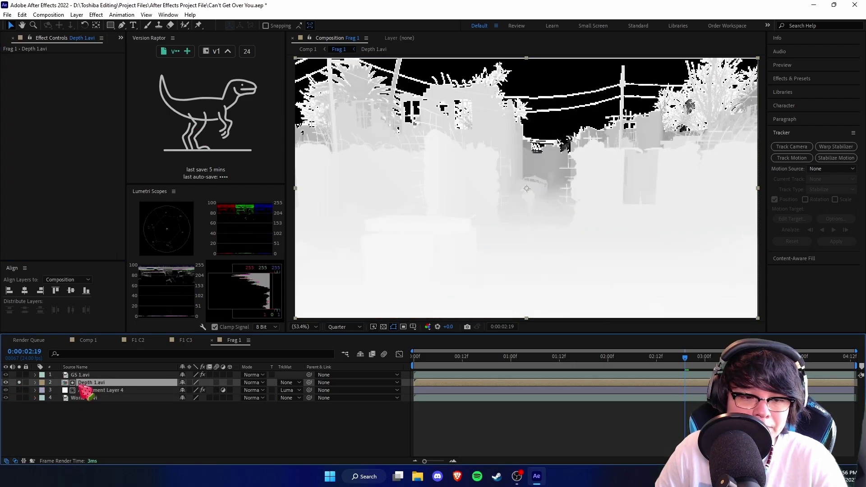
pyautogui.hotkey('ctrl', 'space')
pyautogui.write('level')
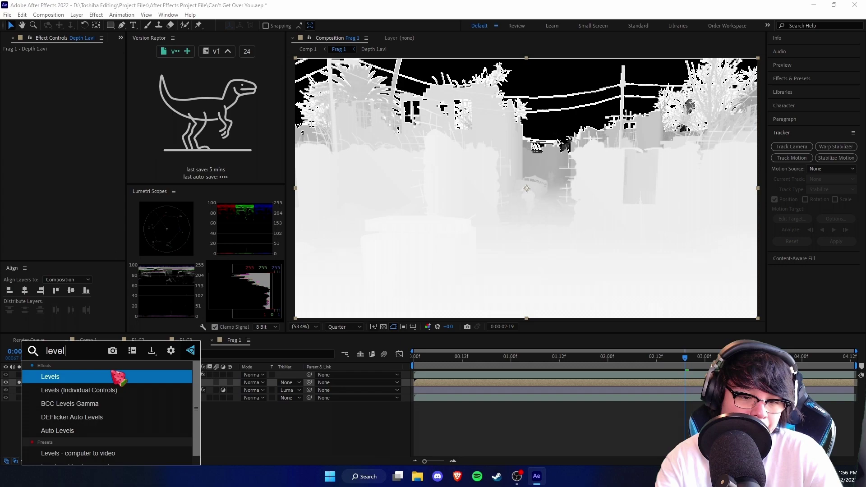
pyautogui.press('Return')
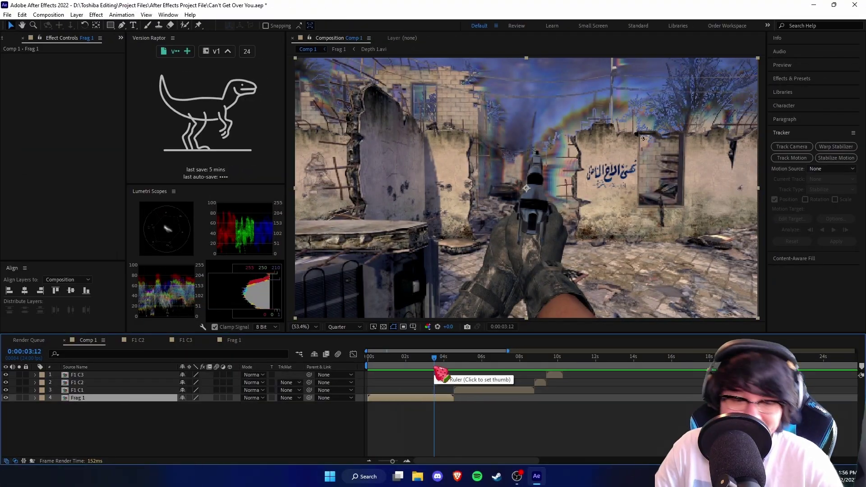
# - Save the project and create its version v01 with Version Raptor
pyautogui.hotkey('ctrl', 's')
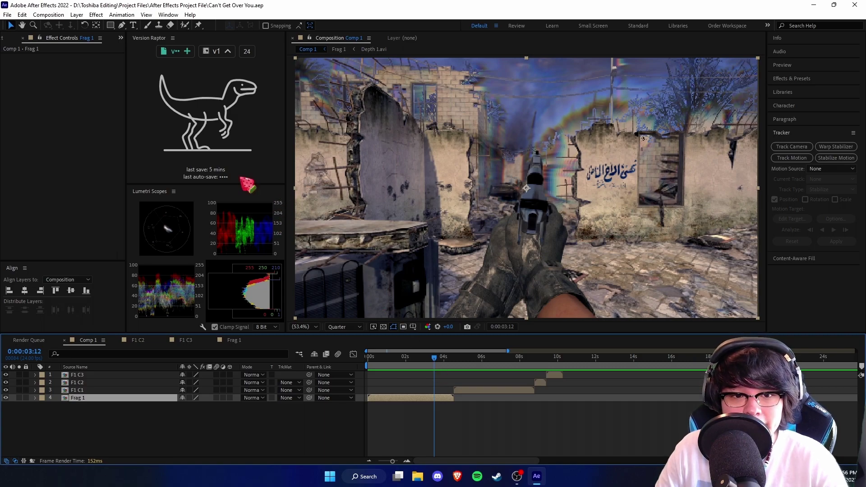
pyautogui.click(210, 170)
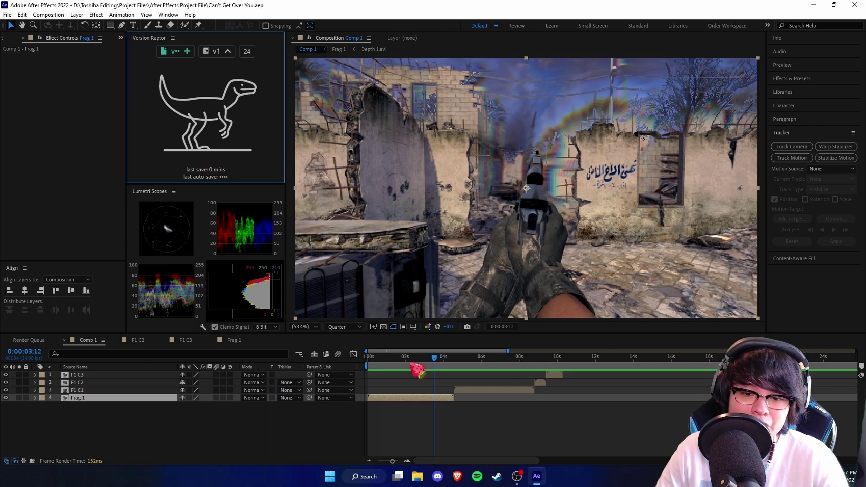
pyautogui.moveTo(410, 363)
pyautogui.mouseDown()
pyautogui.moveTo(382, 369)
pyautogui.moveTo(418, 363)
pyautogui.mouseUp()
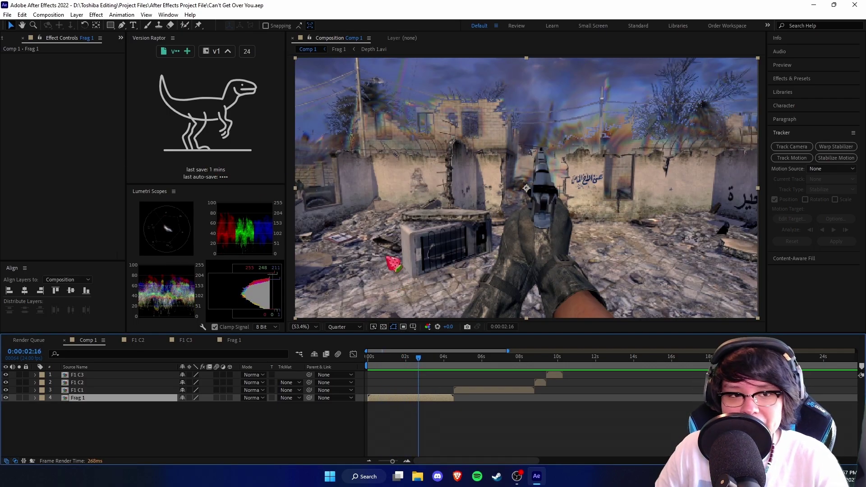
pyautogui.click(175, 51)
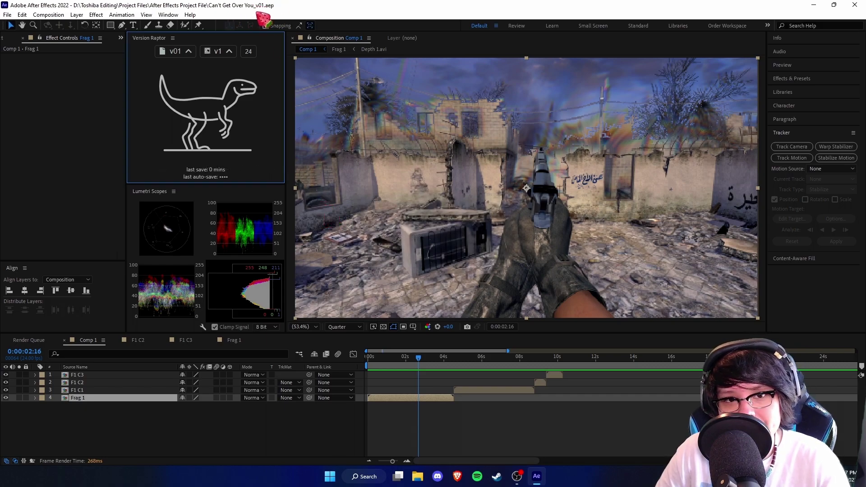
# - Scrub Comp 1 to 0:00:02:20 and open the Frag 1 precomp for editing
pyautogui.moveTo(418, 364)
pyautogui.mouseDown()
pyautogui.moveTo(394, 363)
pyautogui.moveTo(422, 362)
pyautogui.mouseUp()
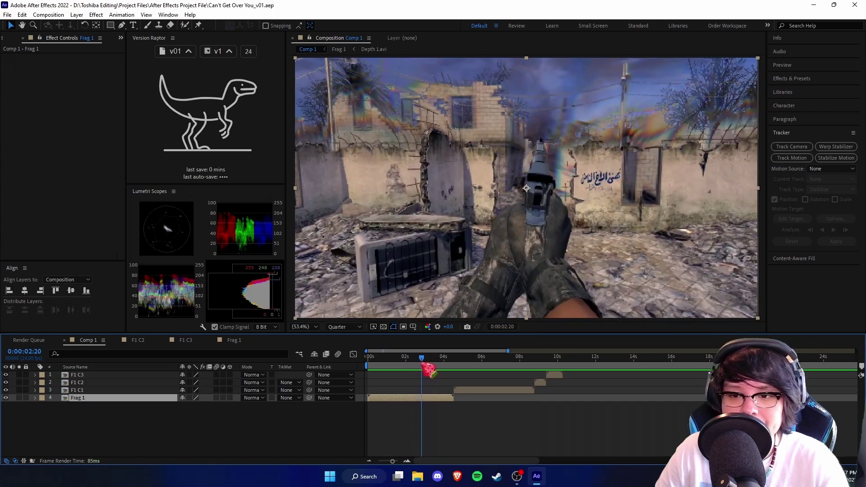
pyautogui.moveTo(430, 398); pyautogui.dragTo(428, 397)
pyautogui.doubleClick(432, 398)
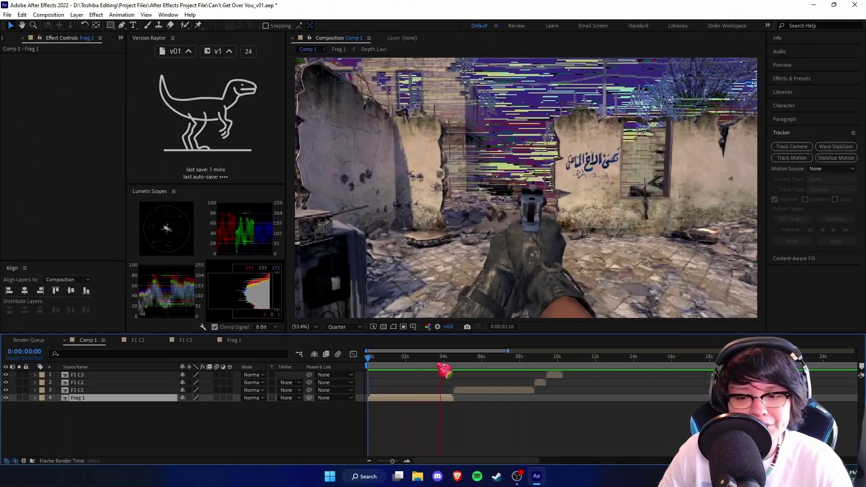
# - Version the project up from v01 to v02, and reopen the recent project Can't Get Over You_v01.aep
pyautogui.moveTo(438, 363)
pyautogui.mouseDown()
pyautogui.moveTo(408, 366)
pyautogui.moveTo(431, 366)
pyautogui.moveTo(423, 368)
pyautogui.mouseUp()
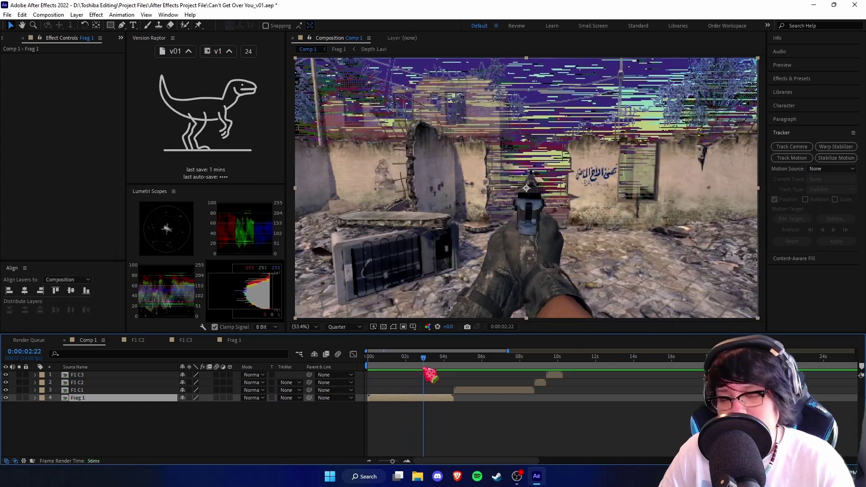
pyautogui.click(187, 51)
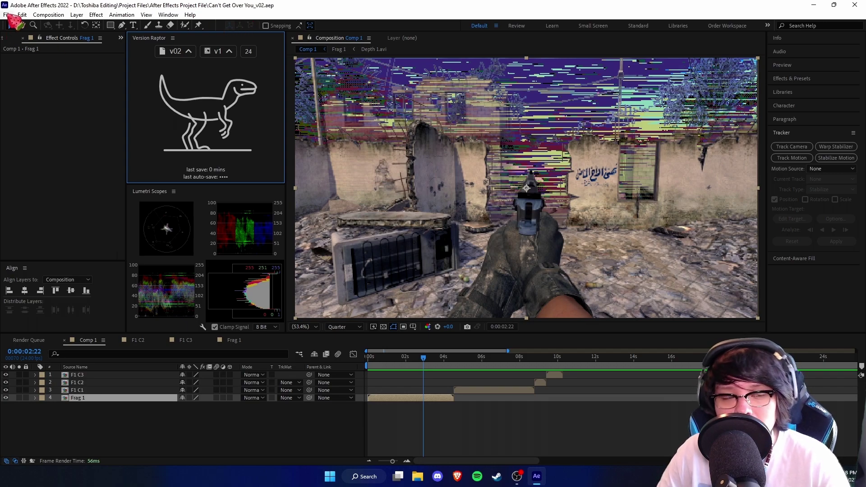
pyautogui.click(9, 15)
pyautogui.moveTo(79, 45)
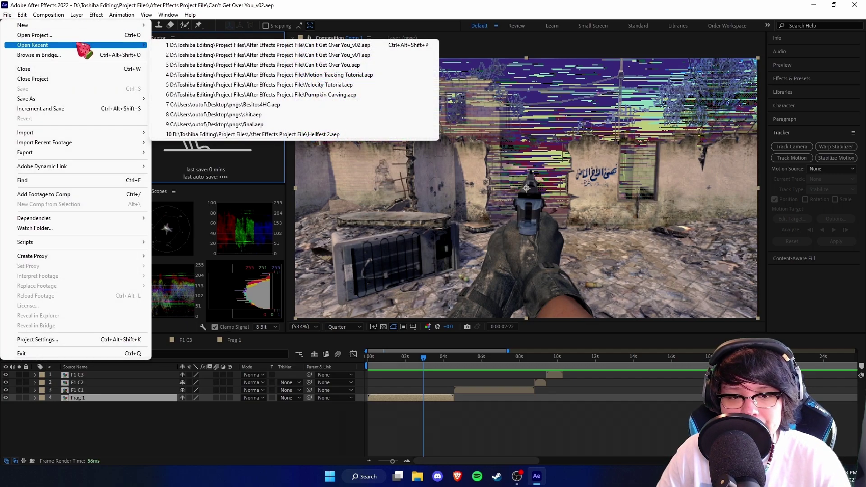
pyautogui.click(277, 55)
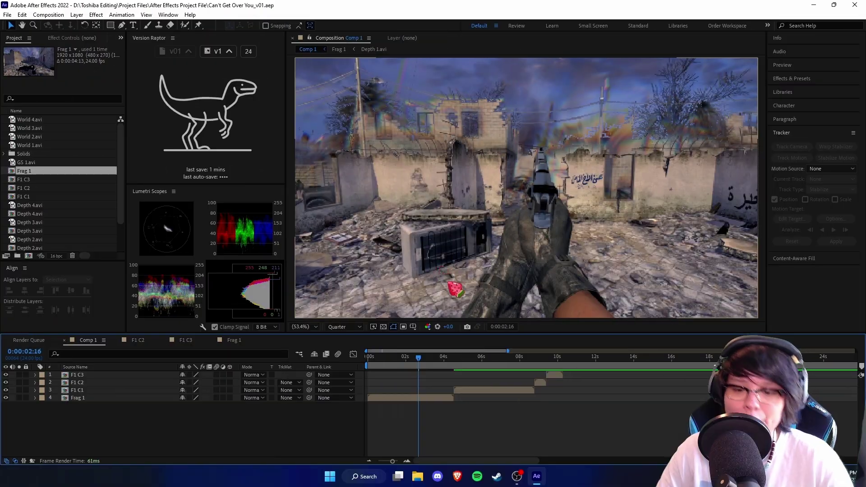
# - Version up Comp 1 from v1 to v2 with Version Raptor to get a duplicate composition
pyautogui.moveTo(448, 359); pyautogui.dragTo(425, 366)
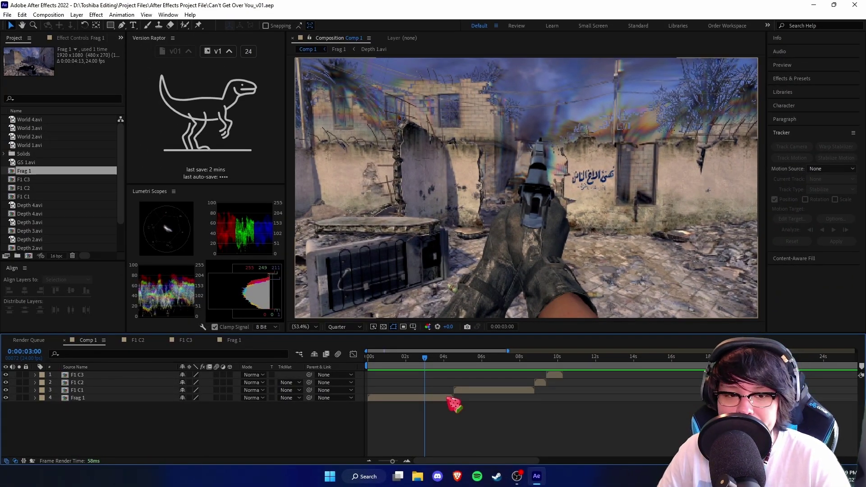
pyautogui.click(449, 399)
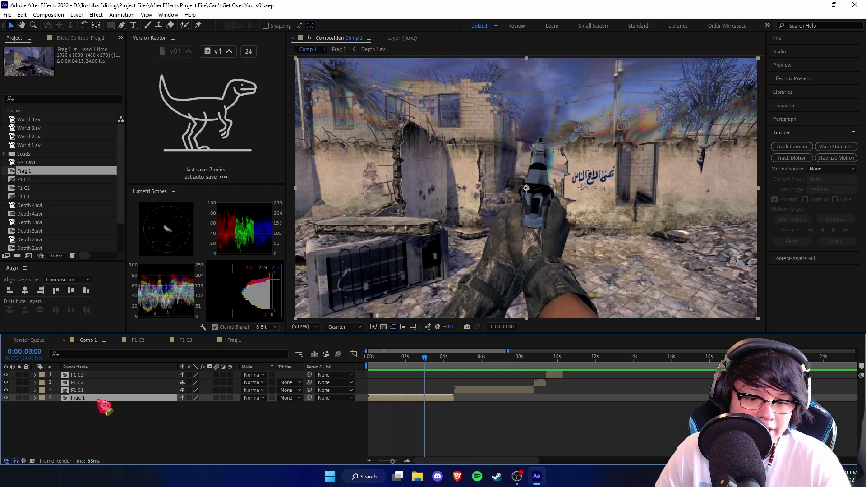
pyautogui.click(229, 52)
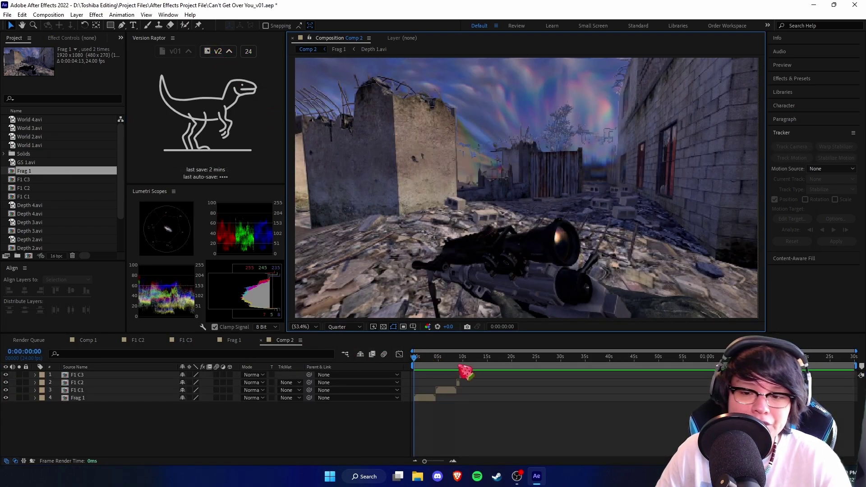
# - Scrub through Comp 2 and Comp 1 to compare the duplicated composition with the original
pyautogui.moveTo(457, 360); pyautogui.dragTo(395, 368)
pyautogui.press('space')
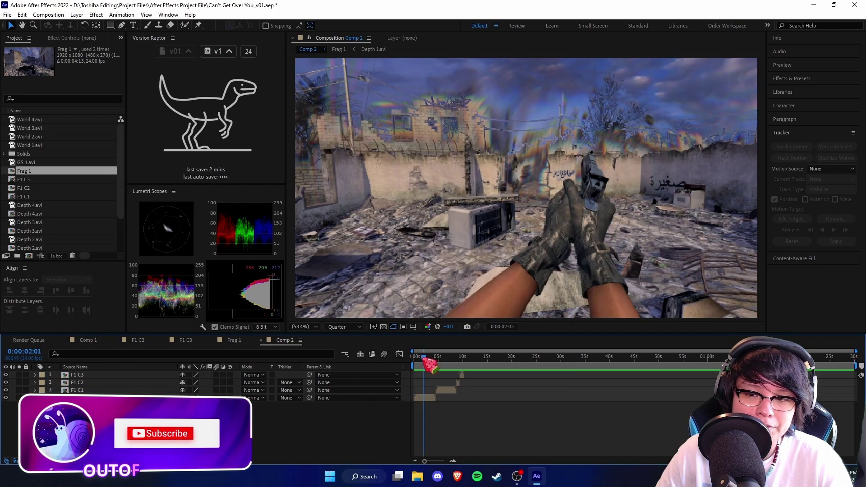
pyautogui.moveTo(423, 358); pyautogui.dragTo(428, 365)
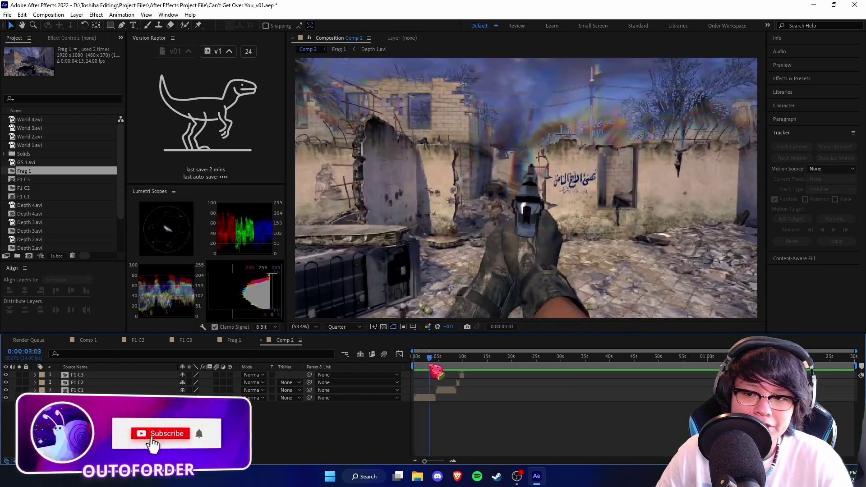
# - Apply the S_PsykoBlobs effect to the Frag 1 layer in Comp 2
pyautogui.click(421, 398)
pyautogui.scroll(3, 420, 403)
pyautogui.hscroll(-1, 427, 405)
pyautogui.hotkey('ctrl', 'space')
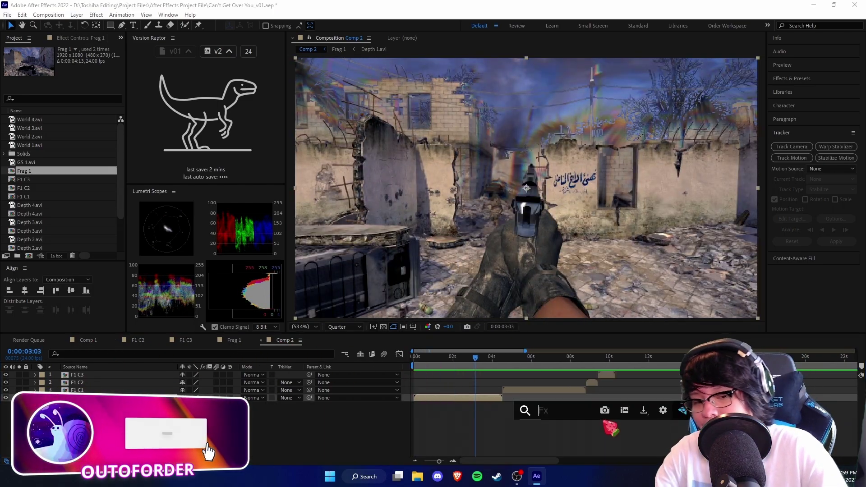
pyautogui.write('psyk')
pyautogui.press('Down')
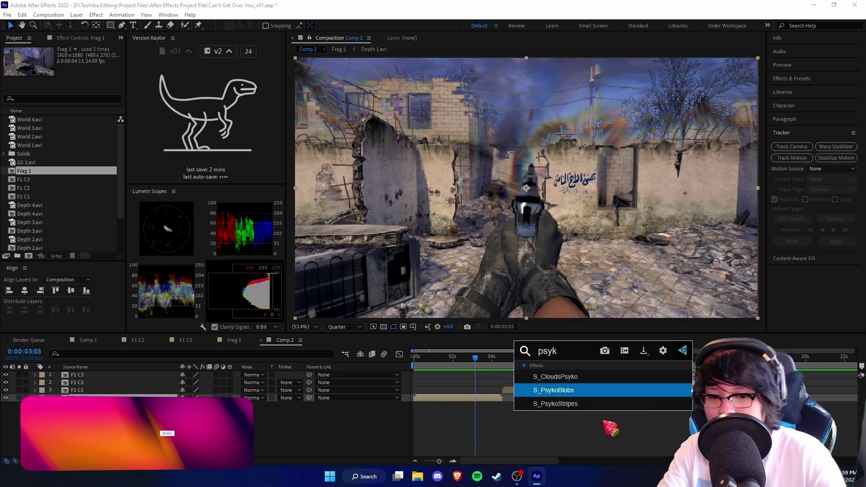
pyautogui.press('Return')
pyautogui.moveTo(82, 151); pyautogui.dragTo(6, 201)
# - Check Comp 1 for comparison, and delete the S_PsykoBlobs effect from Frag 1 in Comp 2
pyautogui.click(90, 341)
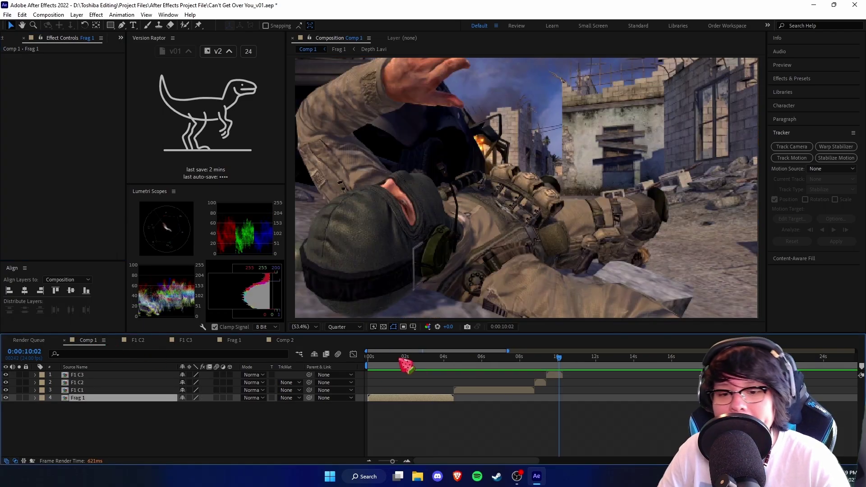
pyautogui.moveTo(405, 365); pyautogui.dragTo(295, 355)
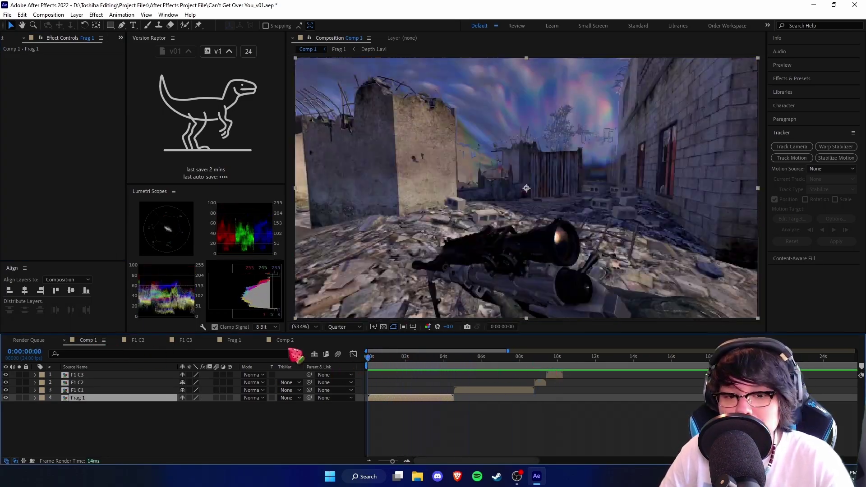
pyautogui.click(285, 340)
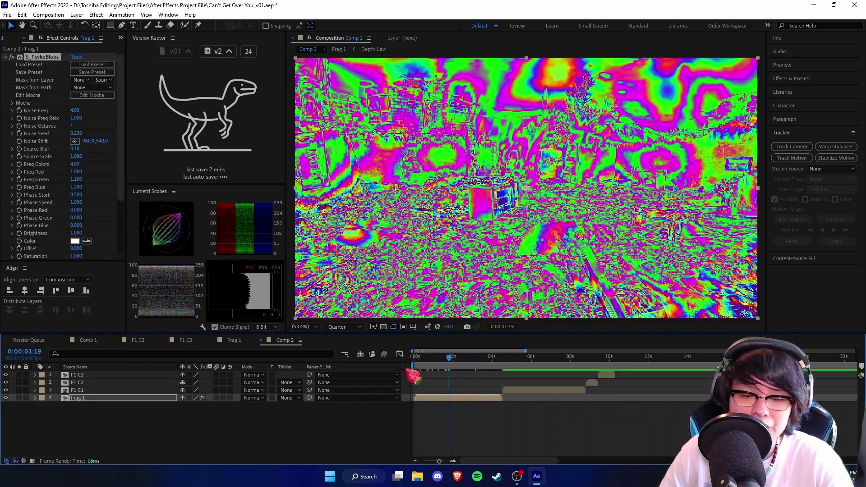
pyautogui.press('Delete')
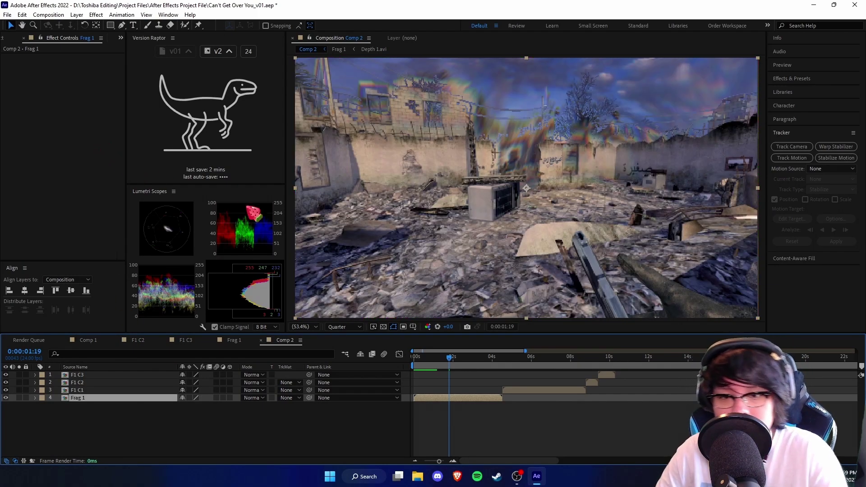
# - Open the Frag 1 precomp from Comp 2 and select its Adjustment Layer 4 to show the effect settings
pyautogui.click(90, 342)
pyautogui.click(286, 342)
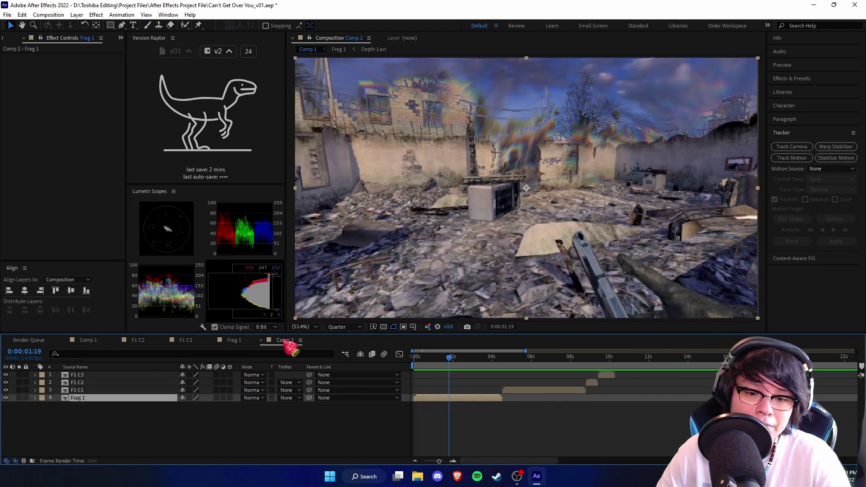
pyautogui.doubleClick(499, 405)
pyautogui.click(518, 363)
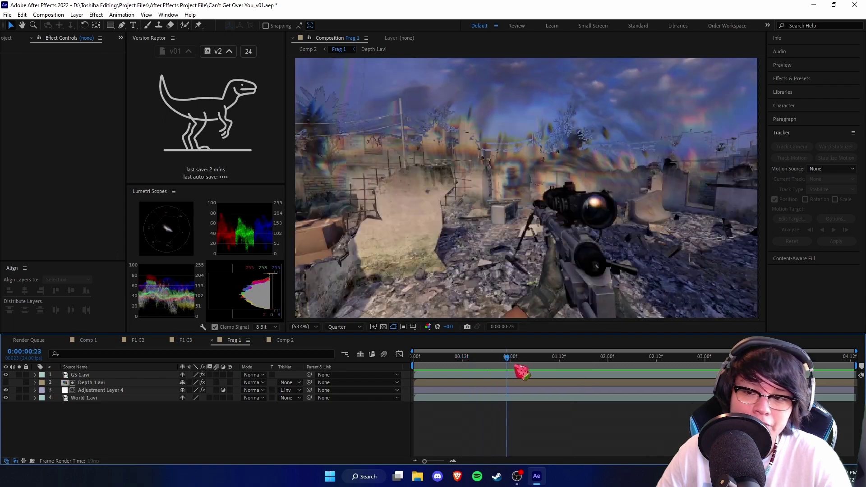
pyautogui.click(550, 390)
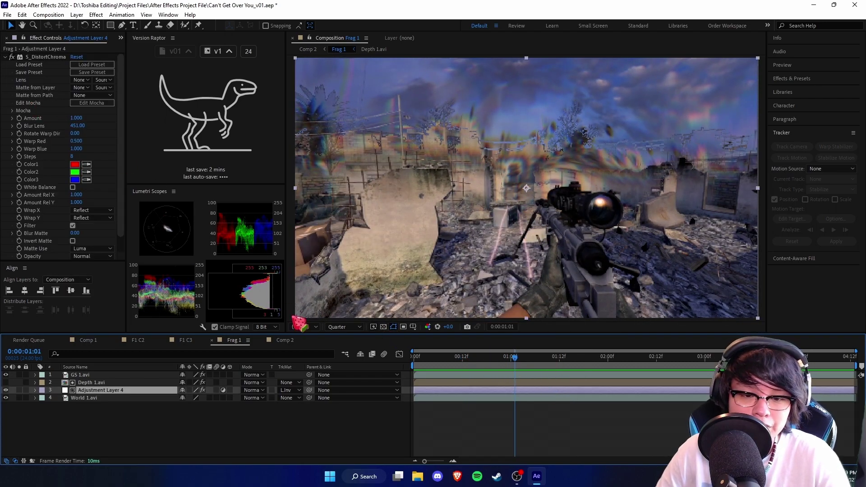
# - Version up the Frag 1 composition to v2 with Version Raptor and scrub through the new Frag 2 to 0:00:01:03
pyautogui.click(229, 51)
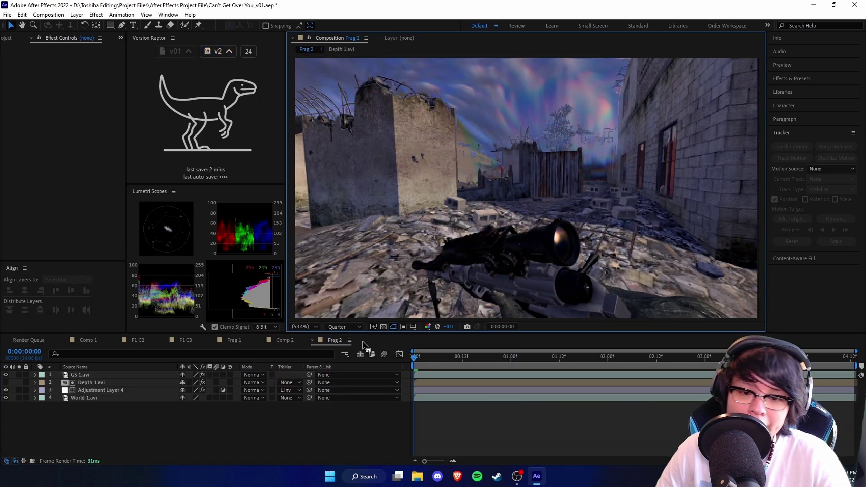
pyautogui.moveTo(476, 361); pyautogui.dragTo(524, 361)
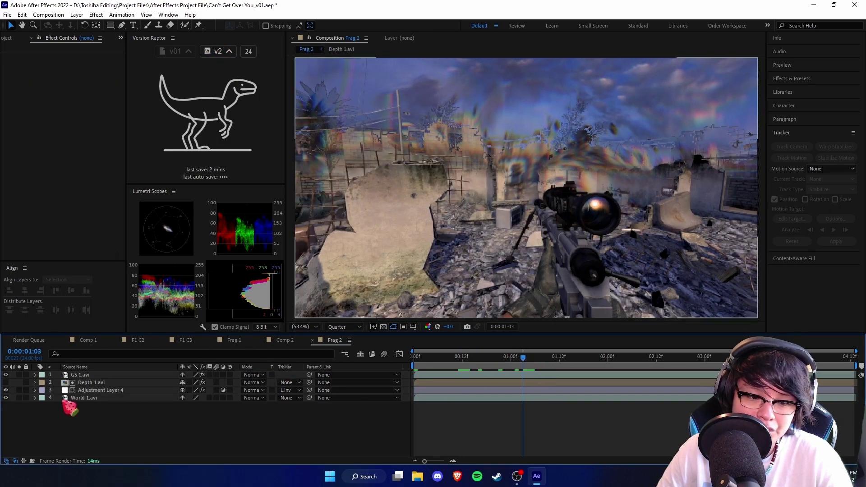
# - On Frag 2's Adjustment Layer 4, set S_DistortChroma's Amount to 15.430, Blur Lens to 102, Rotate Warp Dir to 1192 and Warp Red to 5.770
pyautogui.click(99, 390)
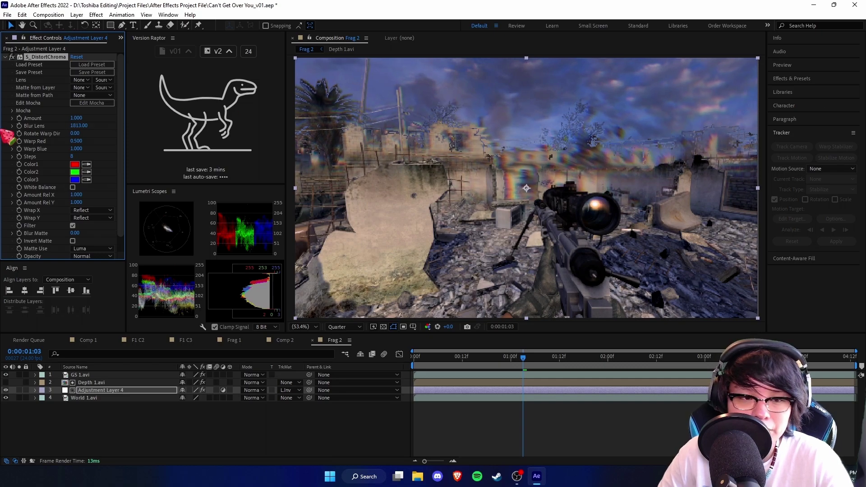
pyautogui.moveTo(77, 118); pyautogui.dragTo(1, 156)
pyautogui.press('Return')
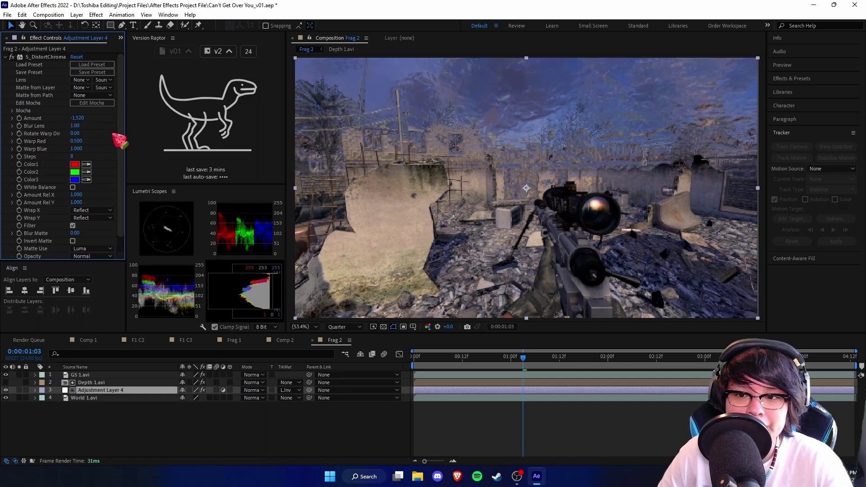
pyautogui.moveTo(76, 119); pyautogui.dragTo(72, 182)
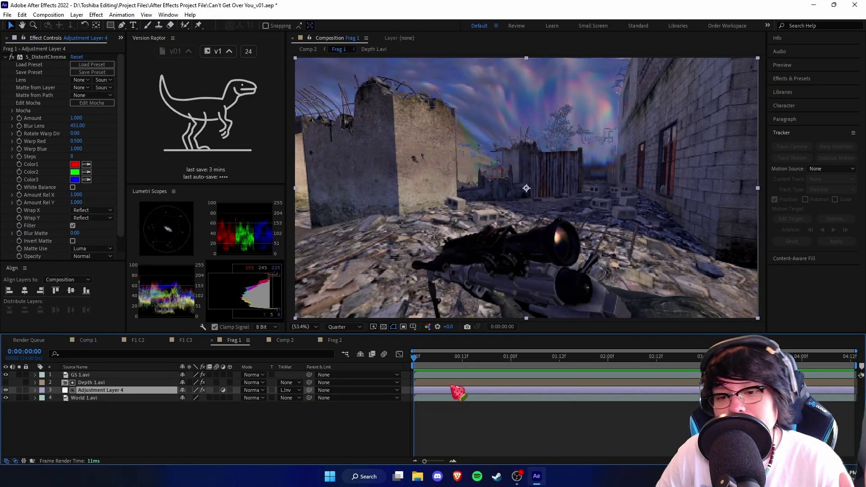
# - Preview Frag 2 and switch between the Frag 1 and Frag 2 compositions to compare their distortion effects
pyautogui.moveTo(451, 358); pyautogui.dragTo(334, 375)
pyautogui.click(334, 340)
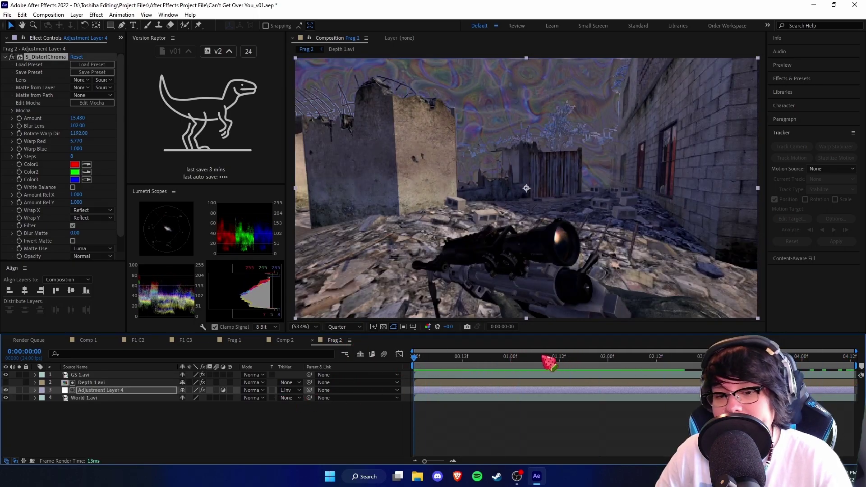
pyautogui.press('space')
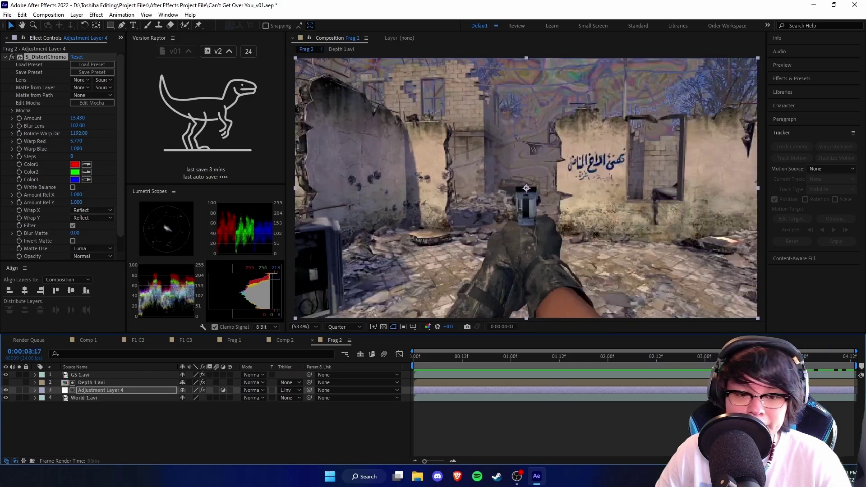
pyautogui.press('space')
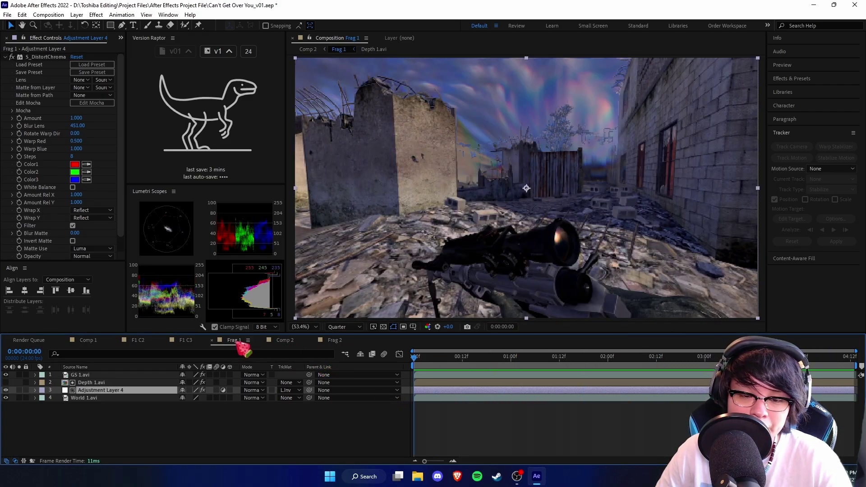
pyautogui.click(338, 342)
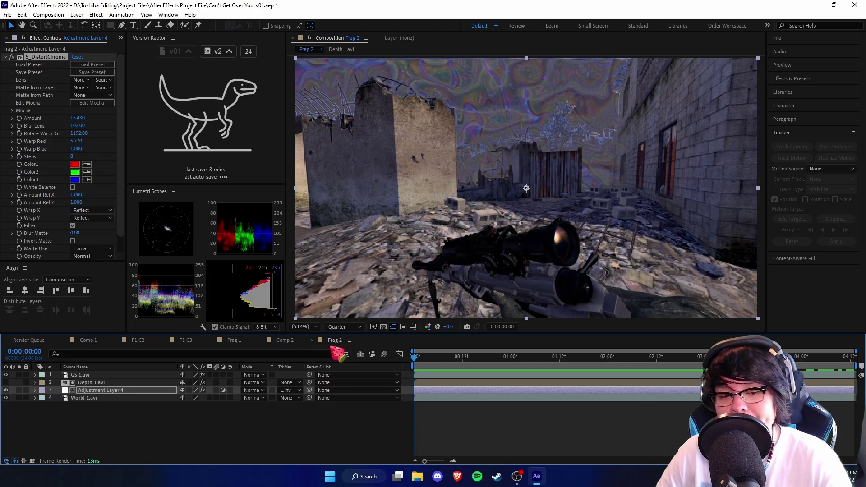
pyautogui.click(239, 341)
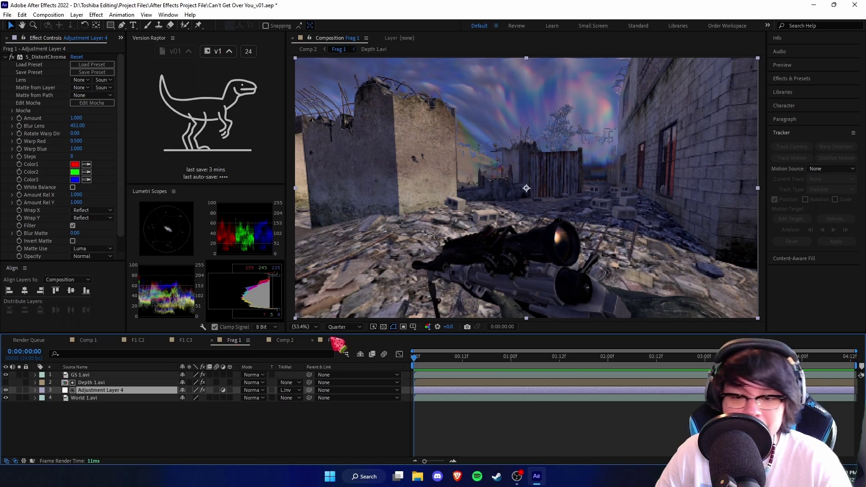
# - Return to the start of Comp 1 and set Version Raptor's unsaved-project warning to 1 hour
pyautogui.click(97, 341)
pyautogui.moveTo(417, 359); pyautogui.dragTo(367, 383)
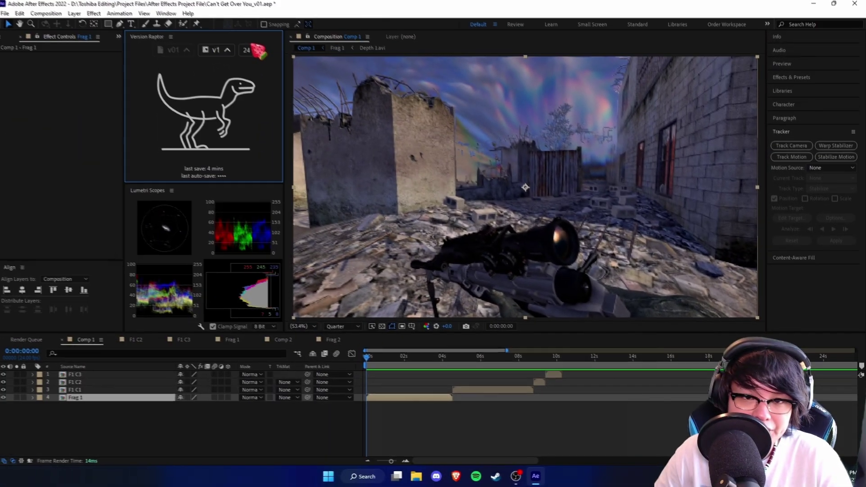
pyautogui.moveTo(254, 121)
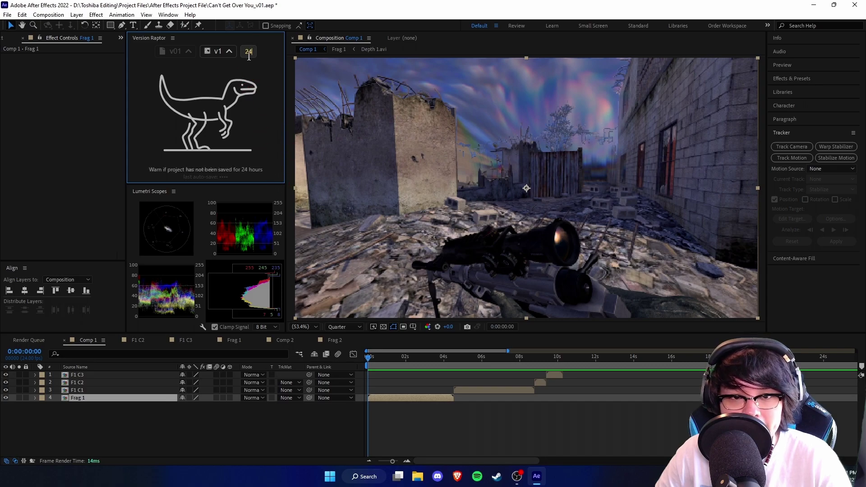
pyautogui.click(248, 53)
pyautogui.write('1')
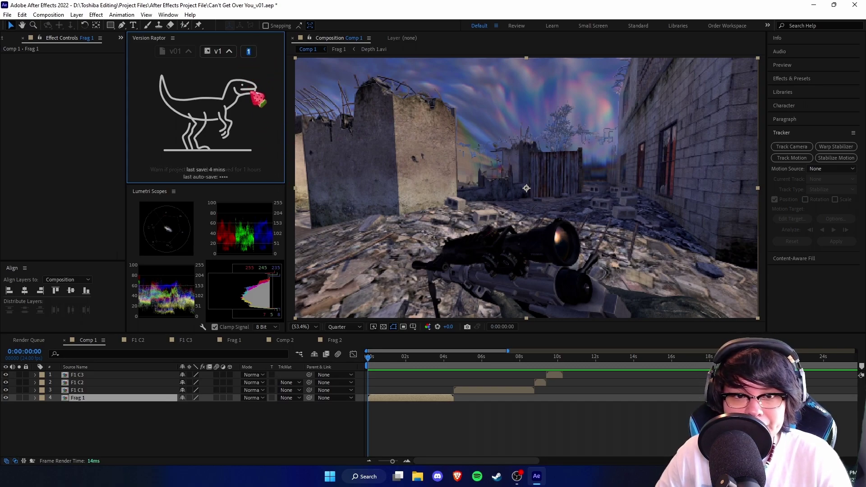
pyautogui.click(250, 46)
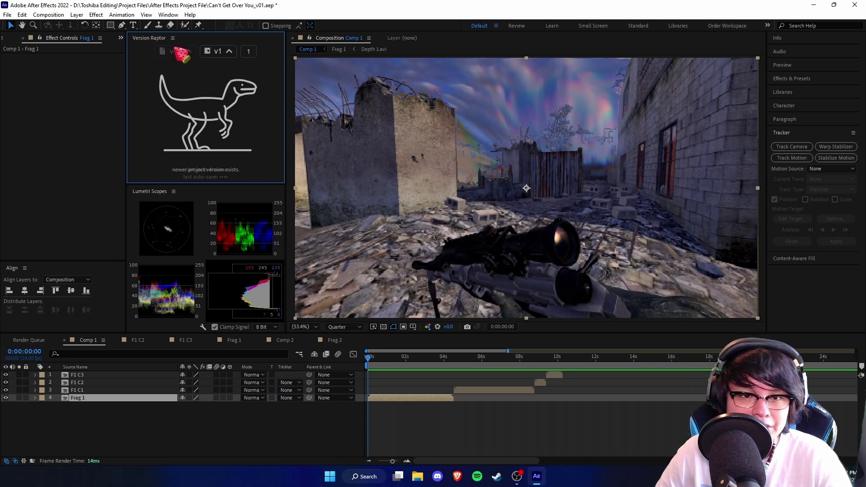
# - Open the recent project Can't Get Over You_v02.aep and move Comp 1's playhead to 0:00:01:20
pyautogui.click(8, 15)
pyautogui.moveTo(36, 45)
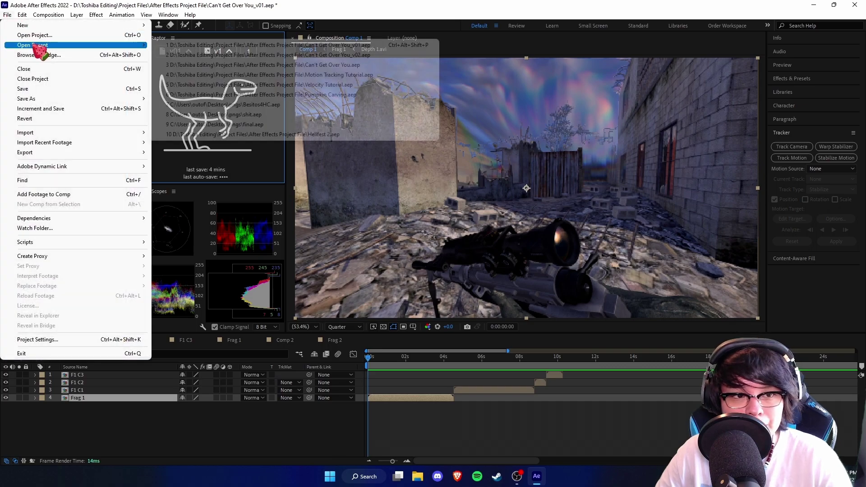
pyautogui.click(274, 56)
pyautogui.click(469, 248)
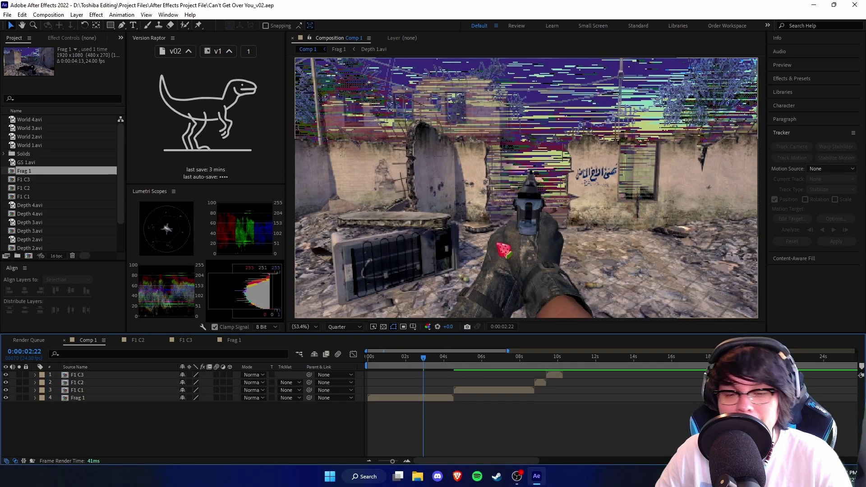
pyautogui.click(404, 361)
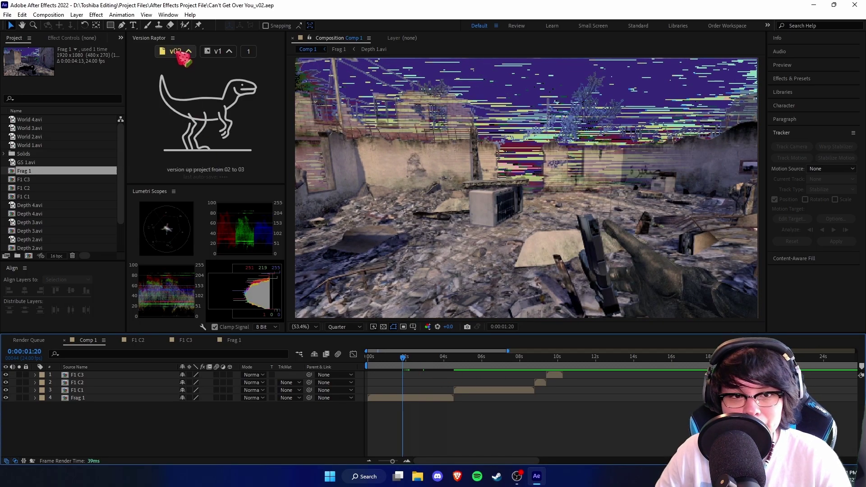